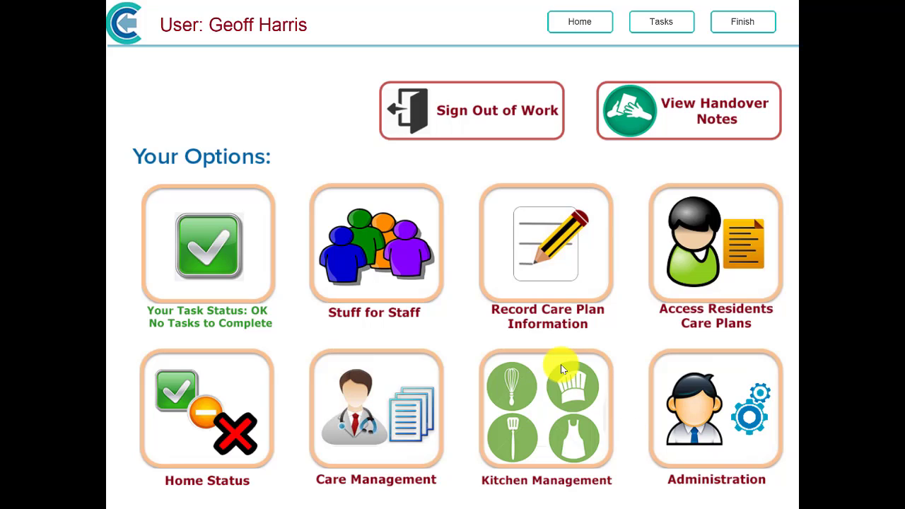
Open the food intake record of the First Floor 6a resident for 10/11/2016 from the care plan recording options
left_click(550, 240)
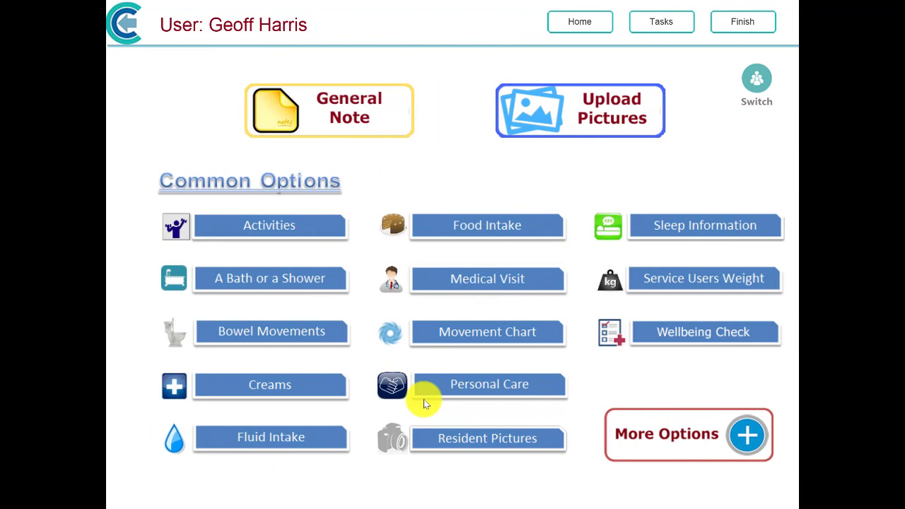
left_click(466, 235)
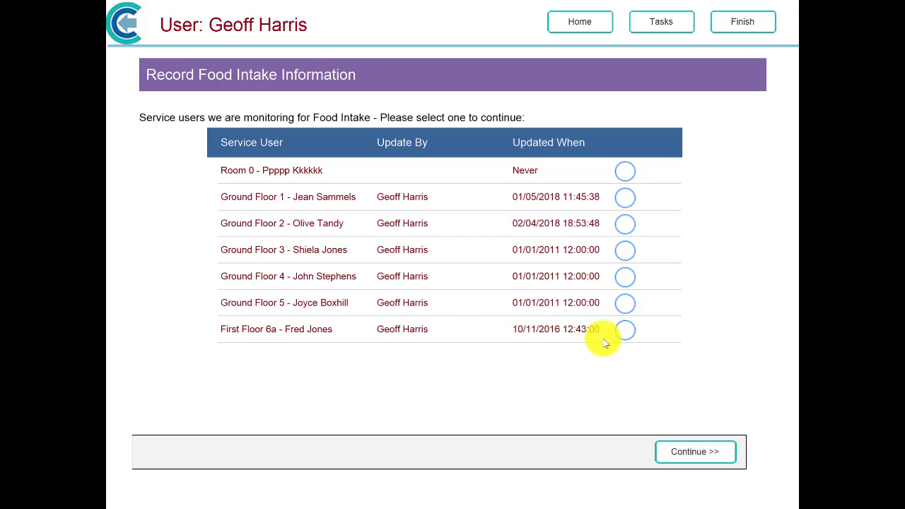
left_click(625, 330)
left_click(673, 450)
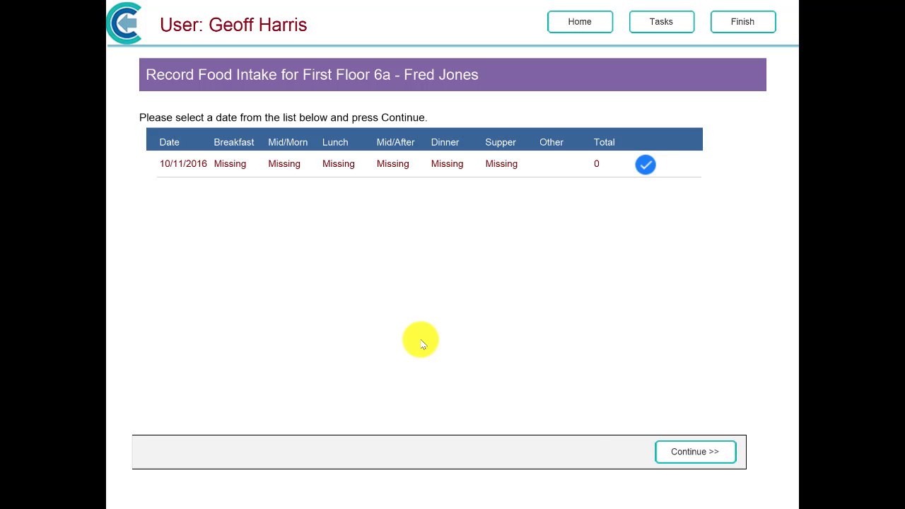
left_click(681, 452)
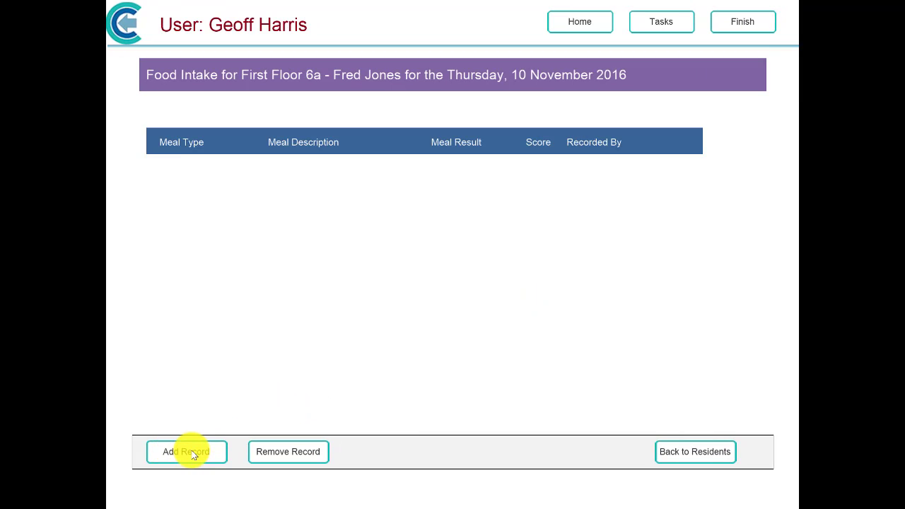
Add a Breakfast food intake record described as "Toast with Jam" with the meal result "Quarter of meal eaten."
left_click(193, 455)
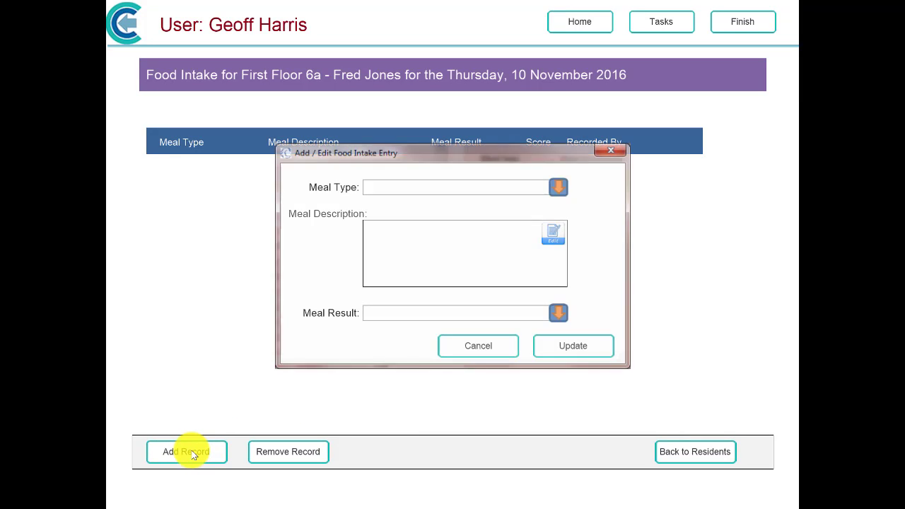
left_click(556, 189)
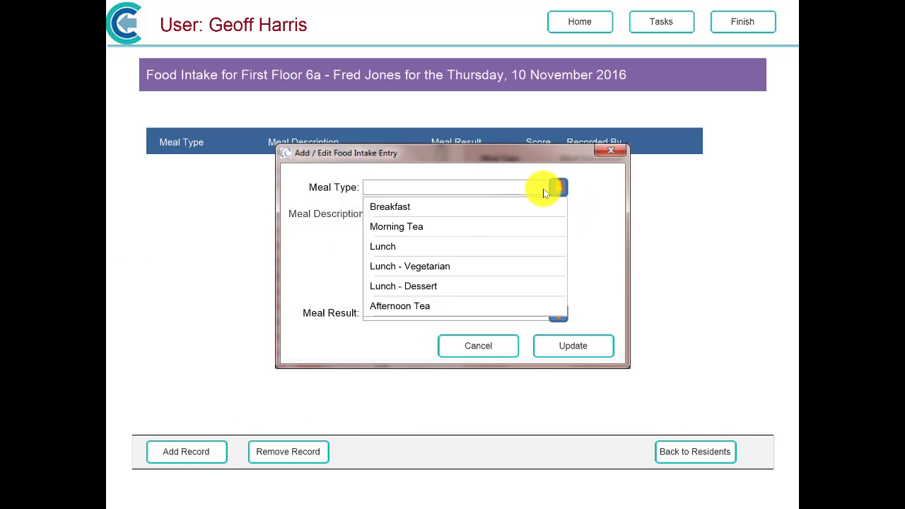
left_click(472, 214)
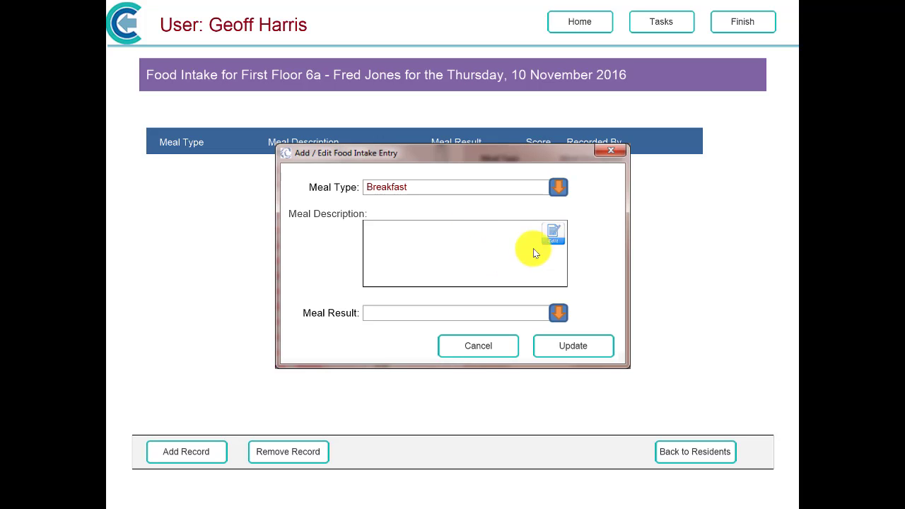
left_click(554, 236)
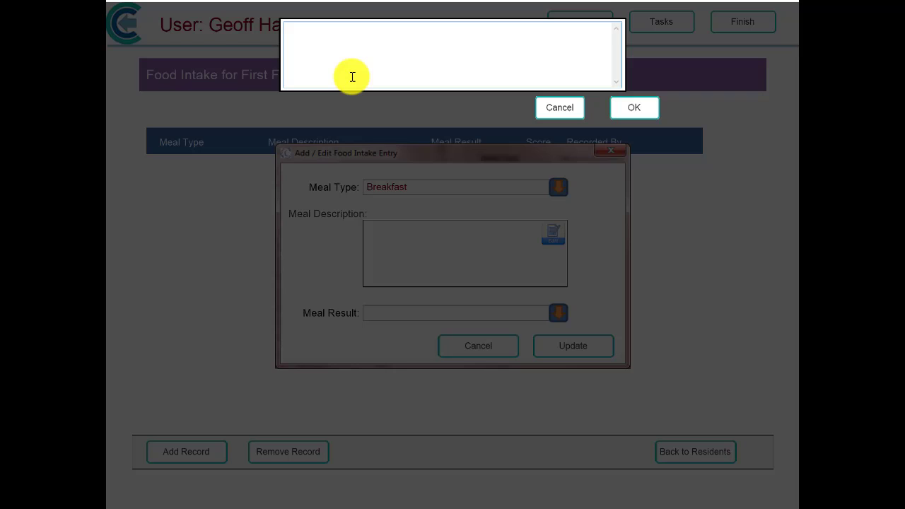
type("Toast with Jam")
left_click(636, 107)
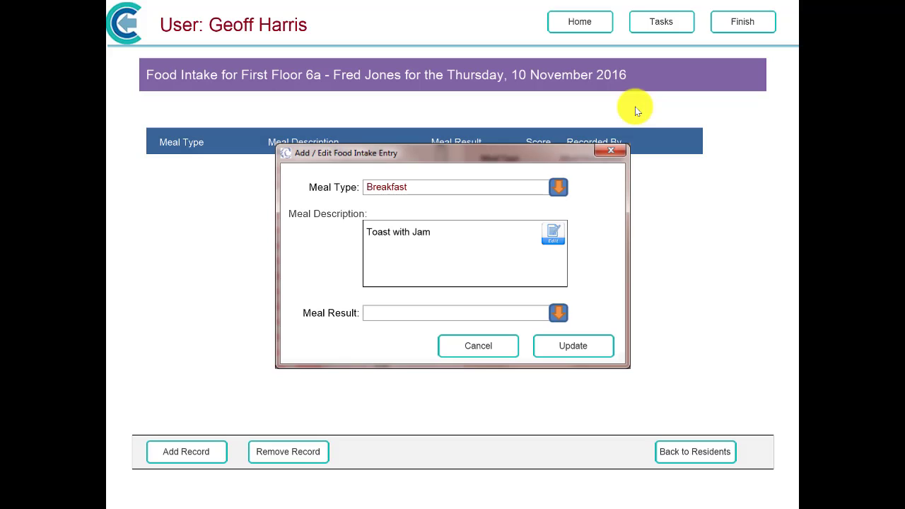
left_click(558, 313)
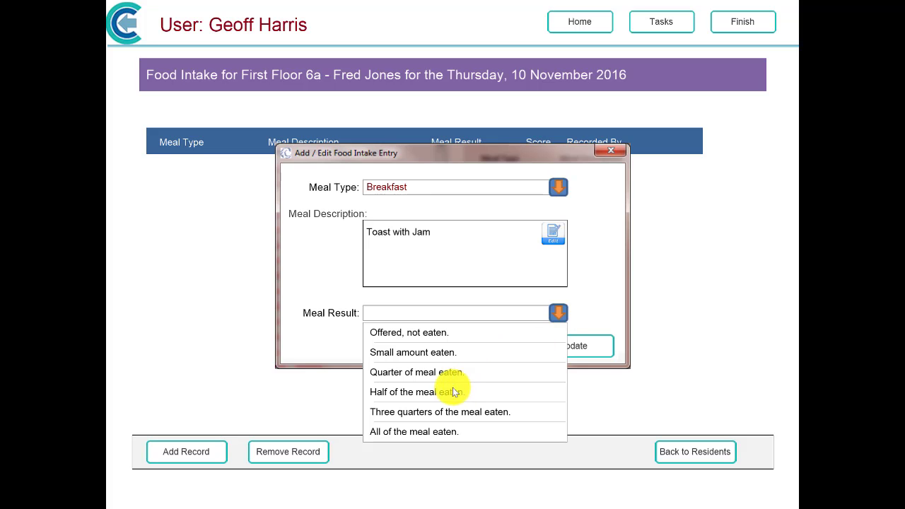
left_click(414, 372)
left_click(574, 346)
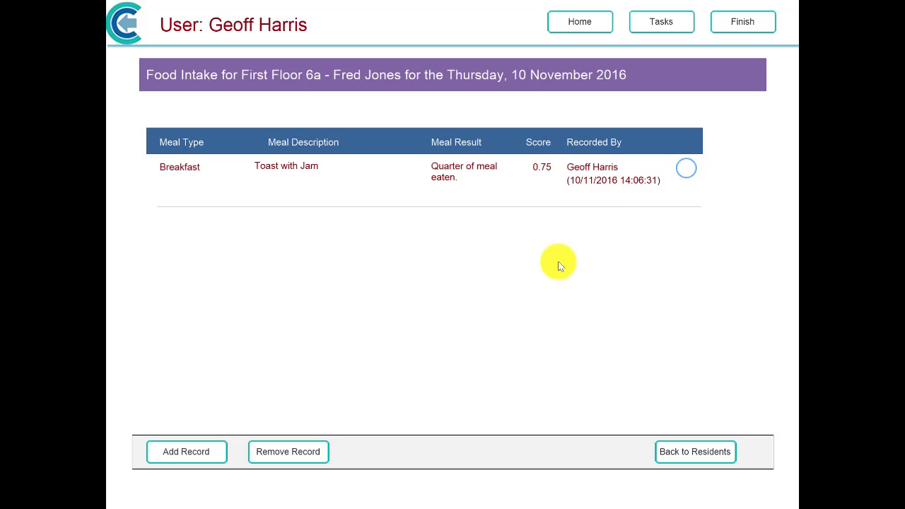
Return to the monitored residents and reopen the food intake overview for the First Floor 6a resident
left_click(681, 456)
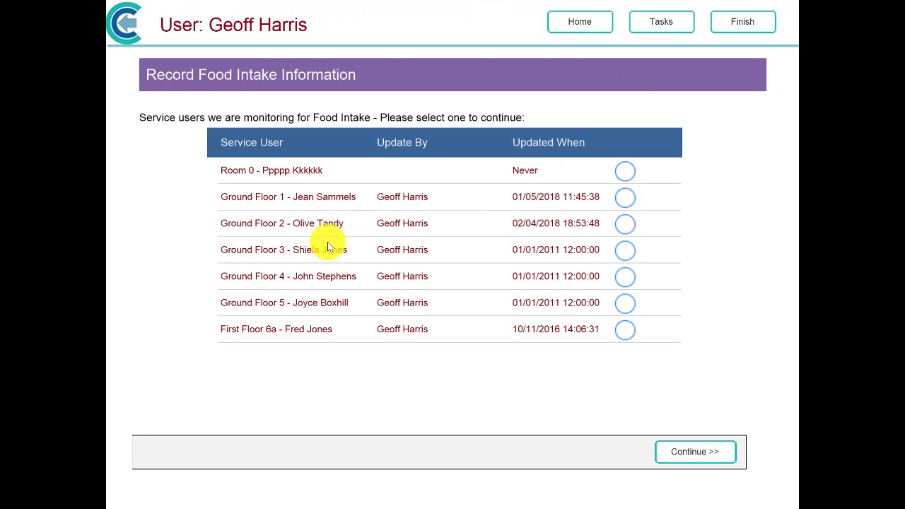
left_click(625, 330)
left_click(683, 452)
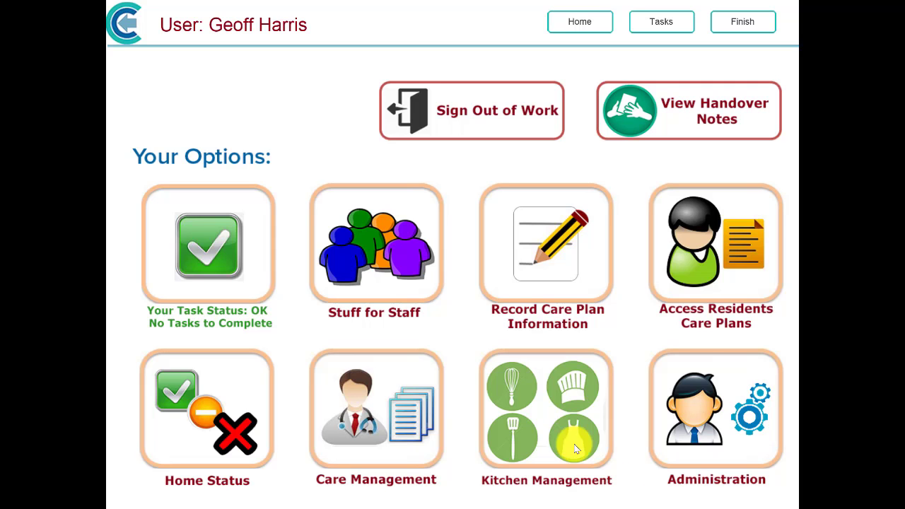
Open the service user weight form for the First Floor 6a resident and check the selectable dates
left_click(551, 263)
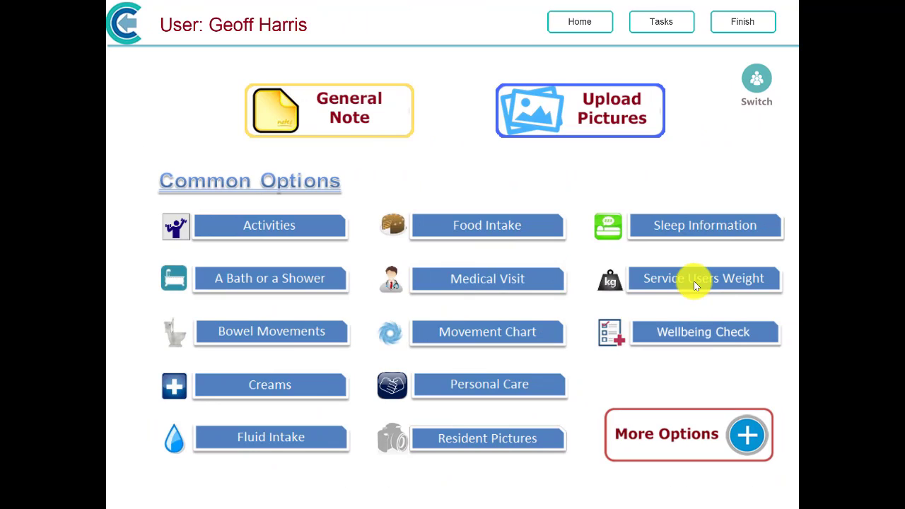
left_click(693, 281)
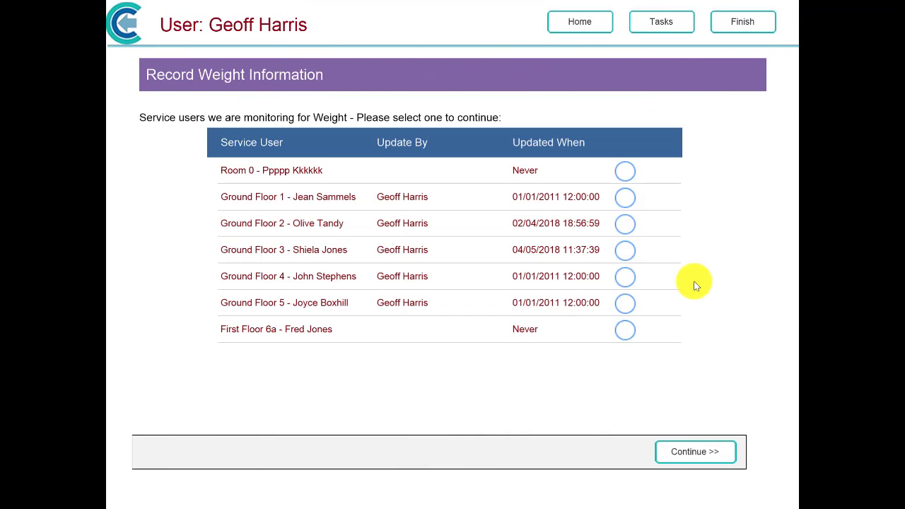
left_click(626, 331)
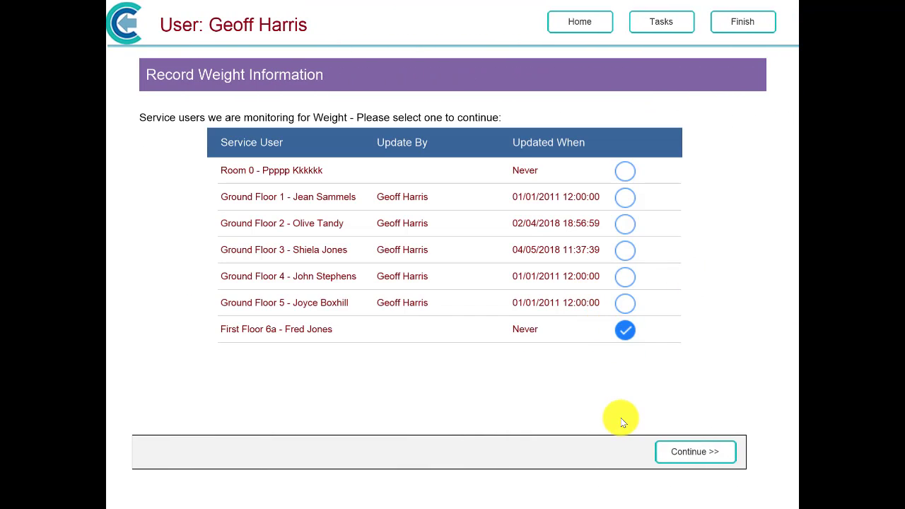
left_click(696, 453)
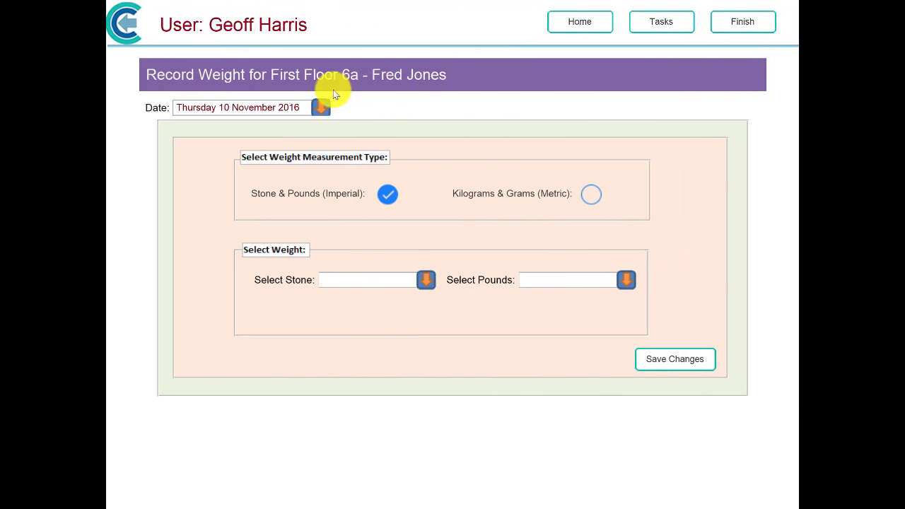
left_click(321, 106)
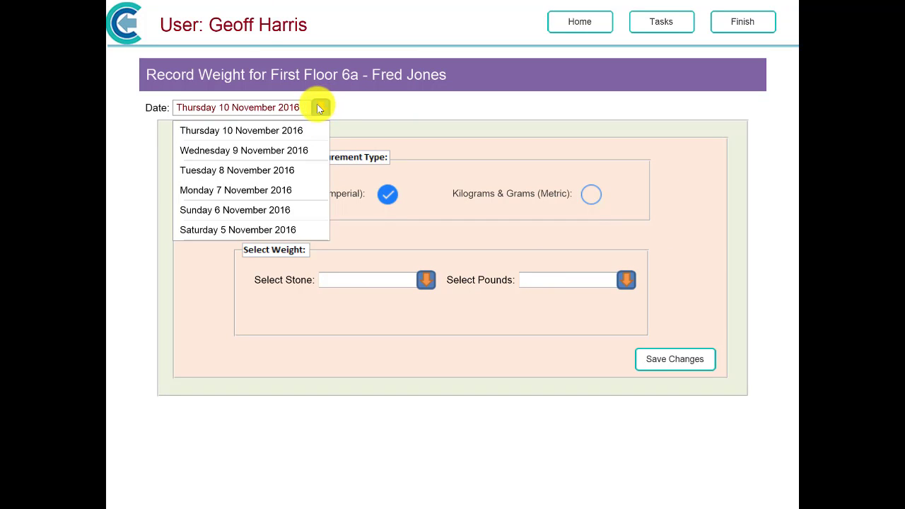
left_click(322, 107)
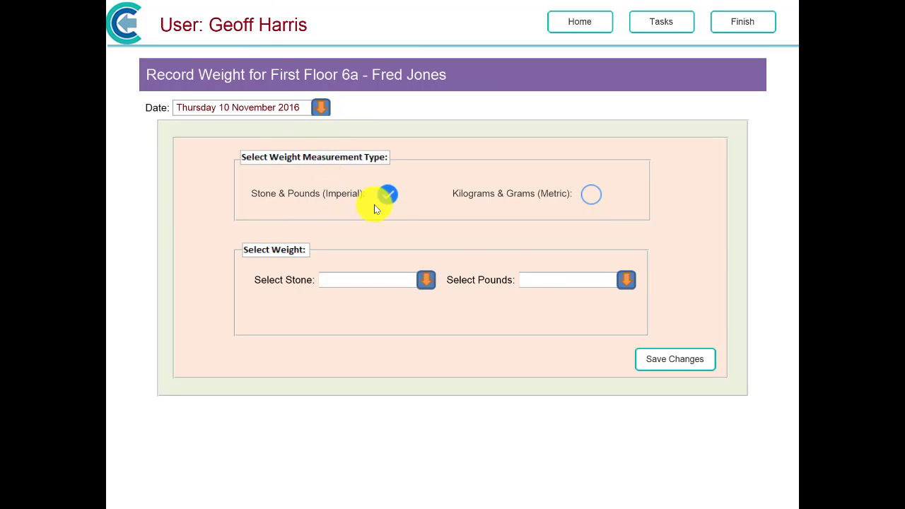
Enter the resident's weight in metric units as 83 Kilograms and 500 grams, and submit it for saving
left_click(592, 196)
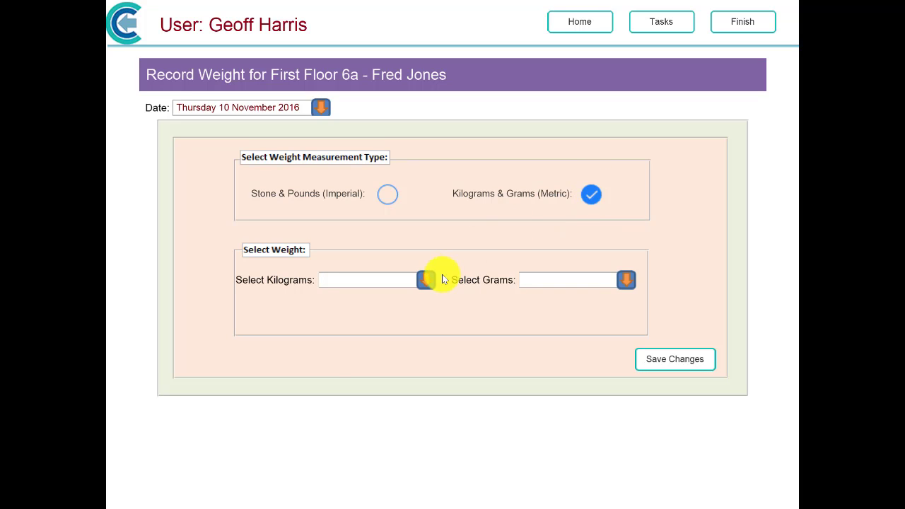
left_click(425, 281)
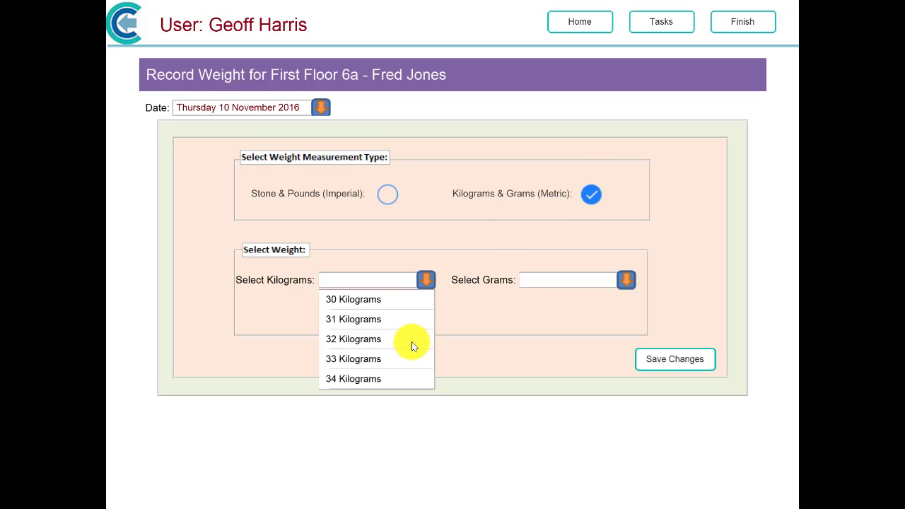
scroll(413, 343, "down", 1)
scroll(409, 365, "down", 9)
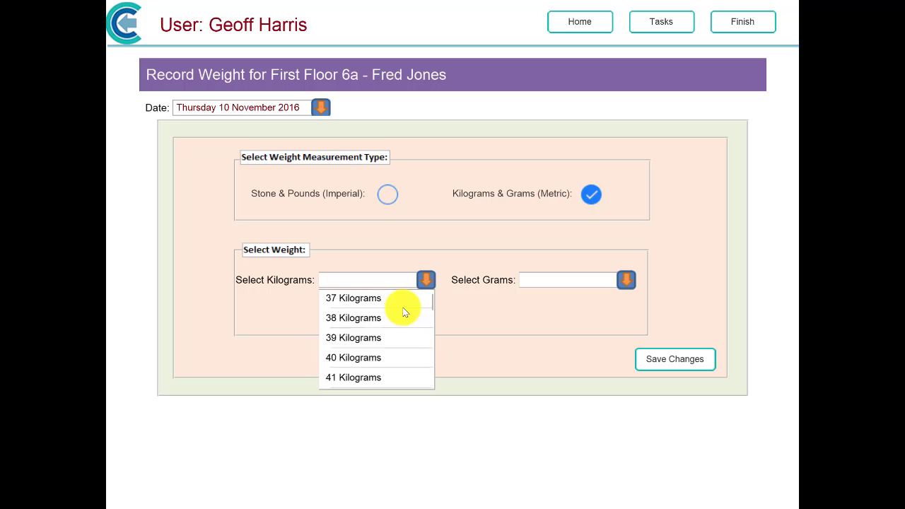
scroll(404, 354, "down", 5)
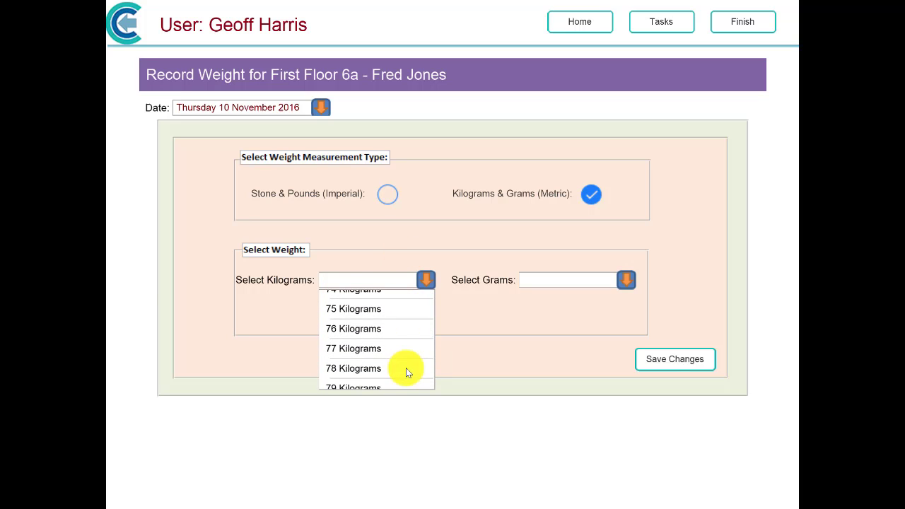
scroll(404, 325, "down", 2)
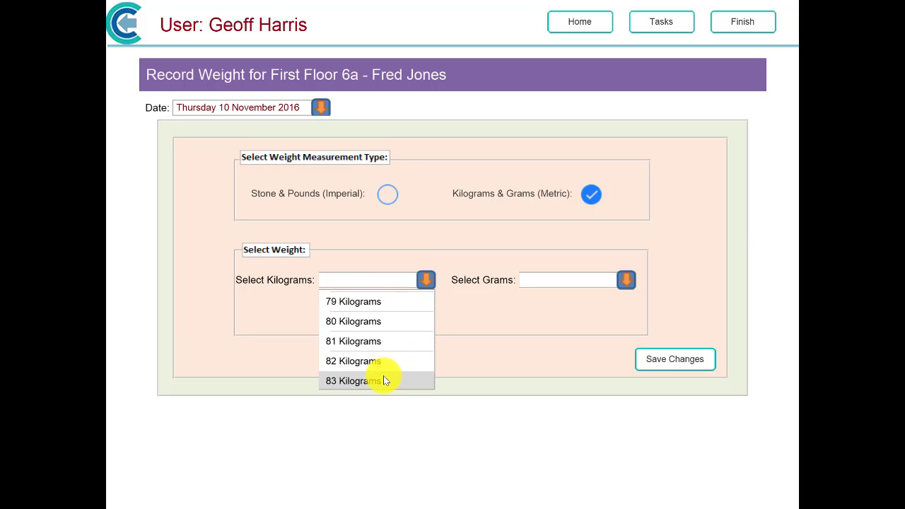
left_click(383, 375)
left_click(627, 280)
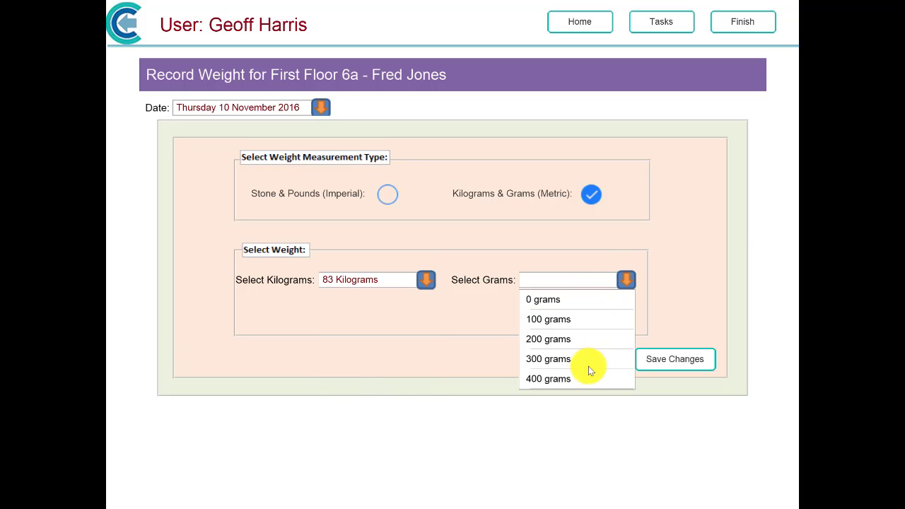
scroll(588, 366, "down", 2)
left_click(570, 327)
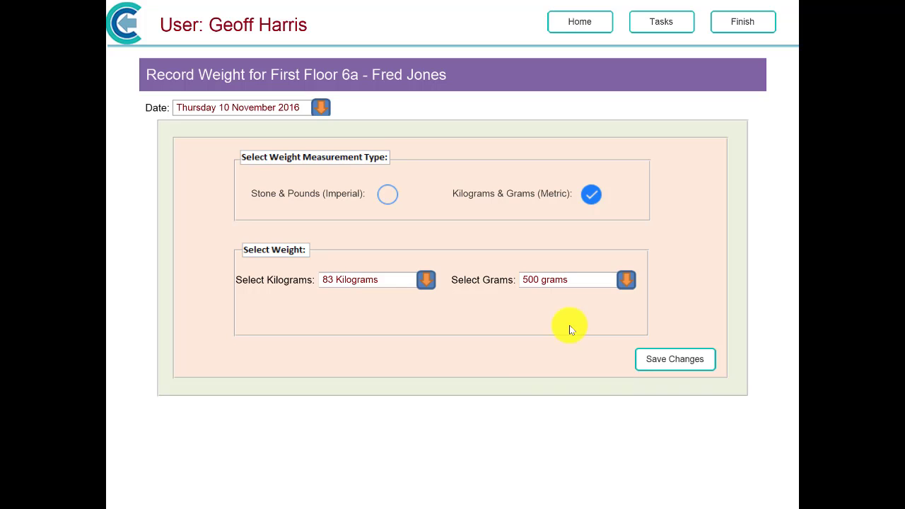
left_click(657, 363)
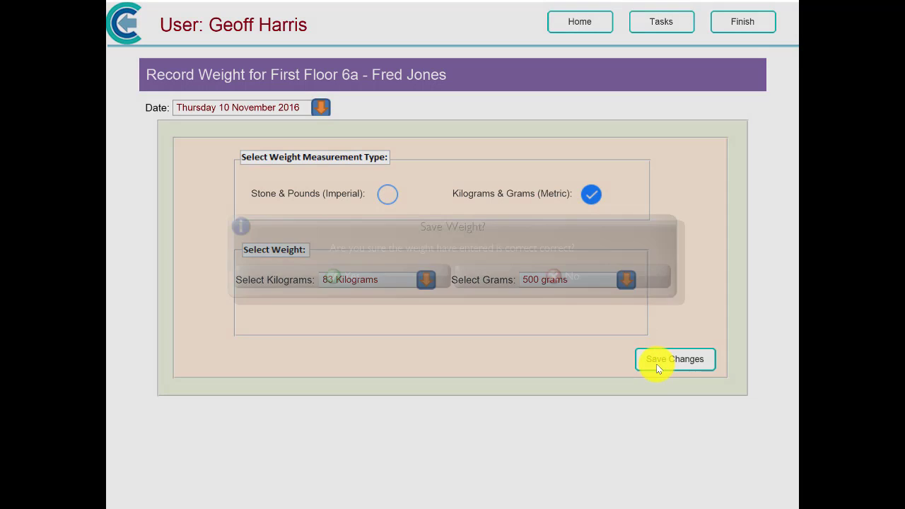